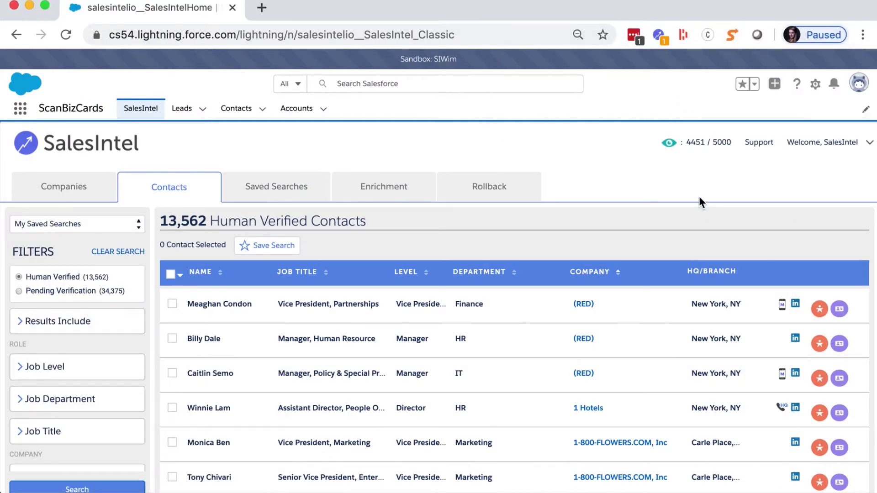
# - Open SalesIntel Settings from the account menu and show the Enrichment section
pyautogui.click(848, 145)
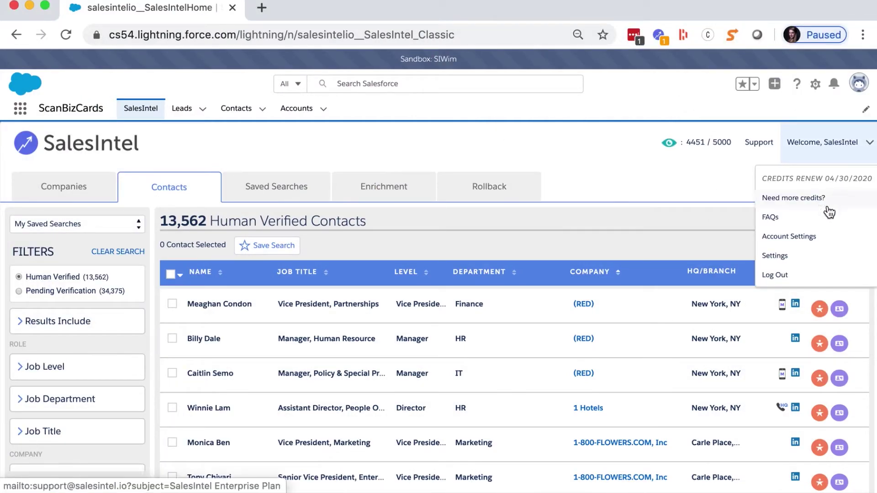
pyautogui.click(808, 261)
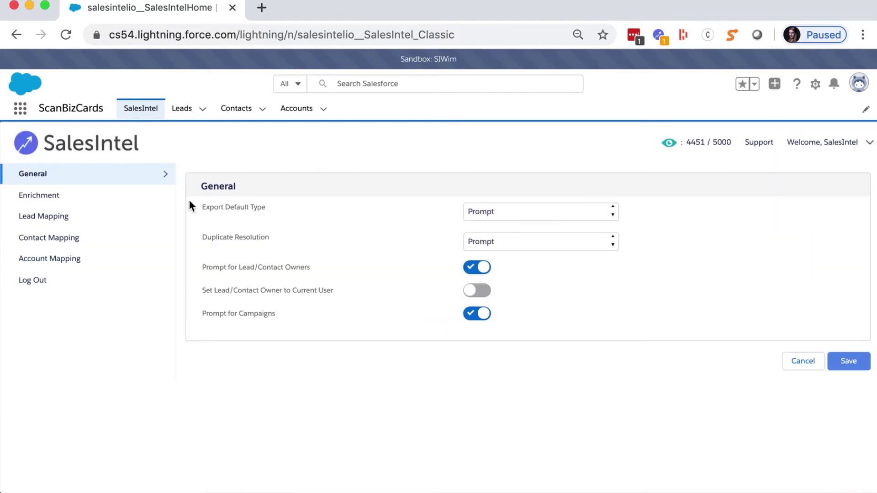
pyautogui.click(119, 202)
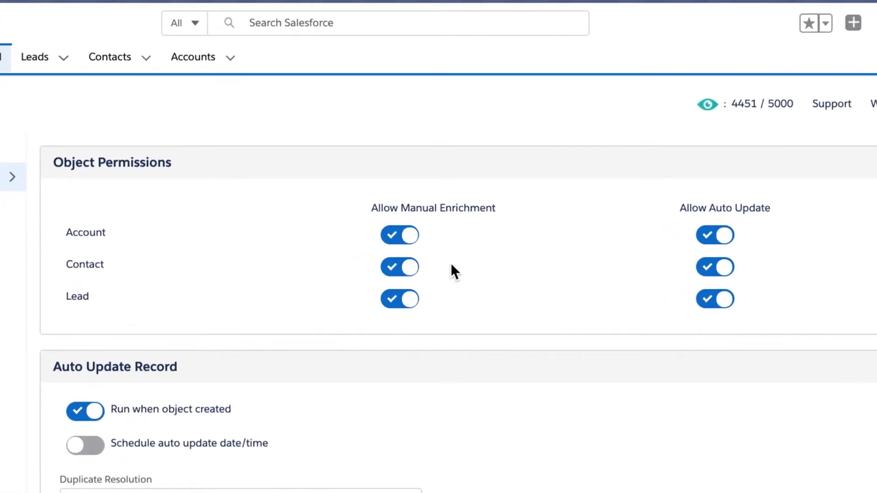
# - Try the Account manual enrichment and Contact auto update toggles, leaving them on
pyautogui.click(408, 243)
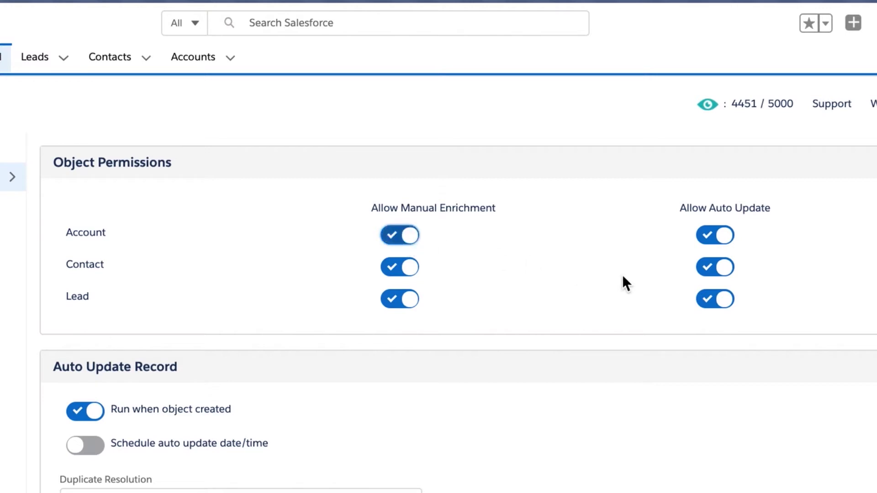
pyautogui.click(717, 274)
pyautogui.click(718, 274)
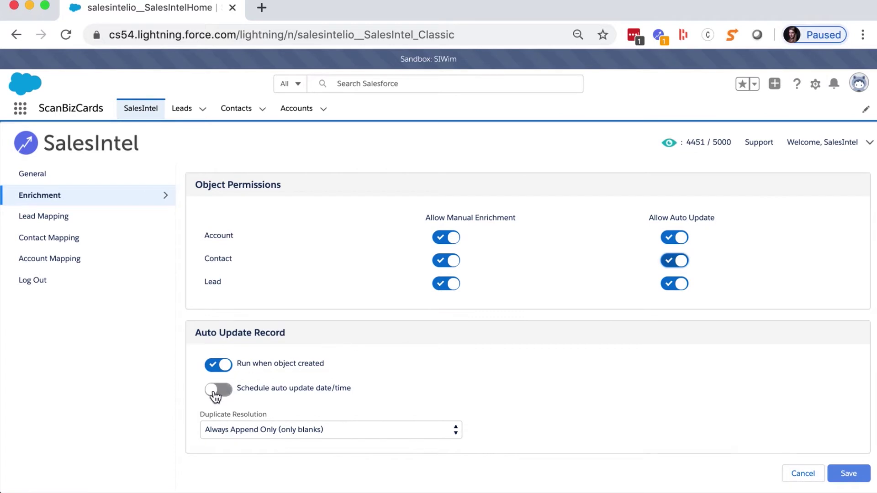
# - Enable scheduled auto update at Daily frequency, 01:00 AM, and review duplicate resolution options
pyautogui.click(216, 390)
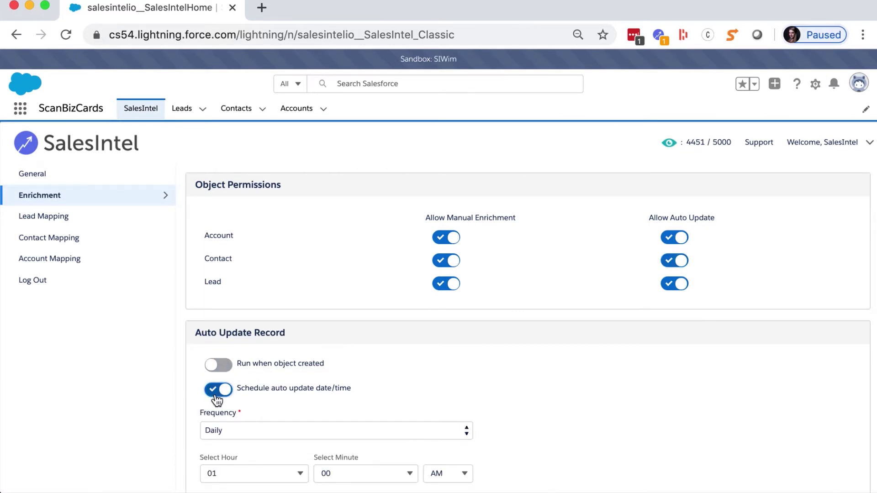
pyautogui.scroll(-3, 217, 400)
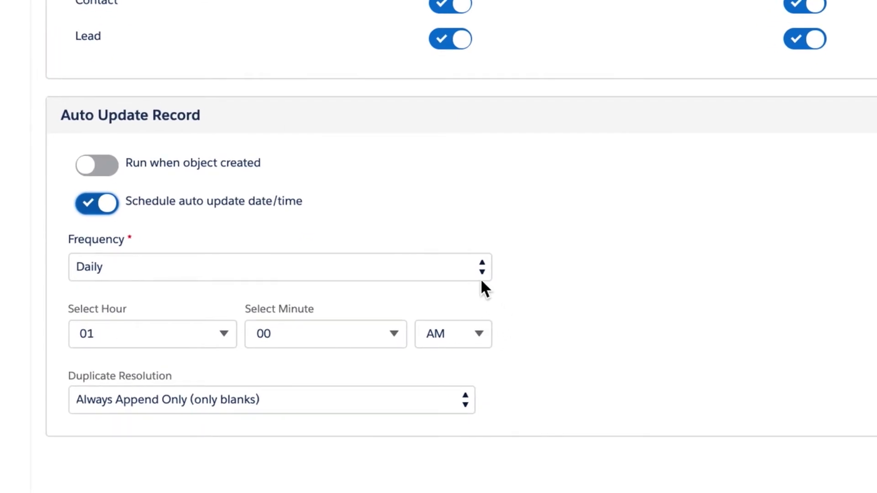
pyautogui.click(477, 275)
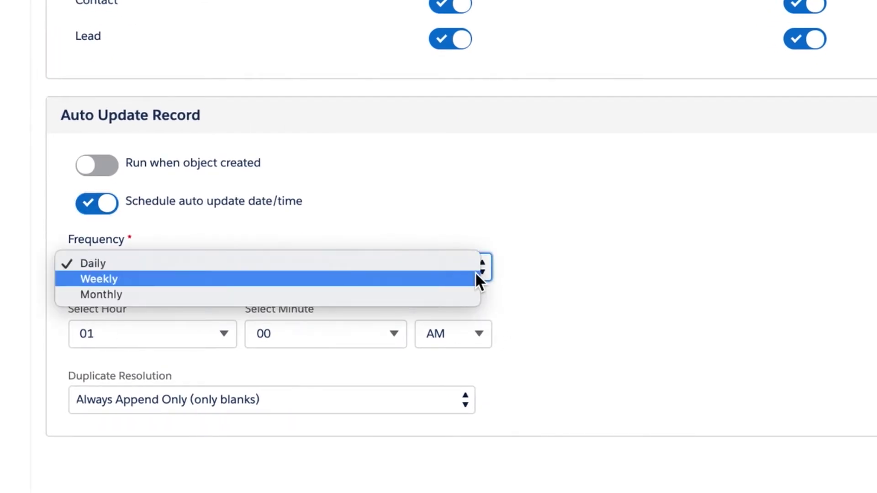
pyautogui.click(569, 305)
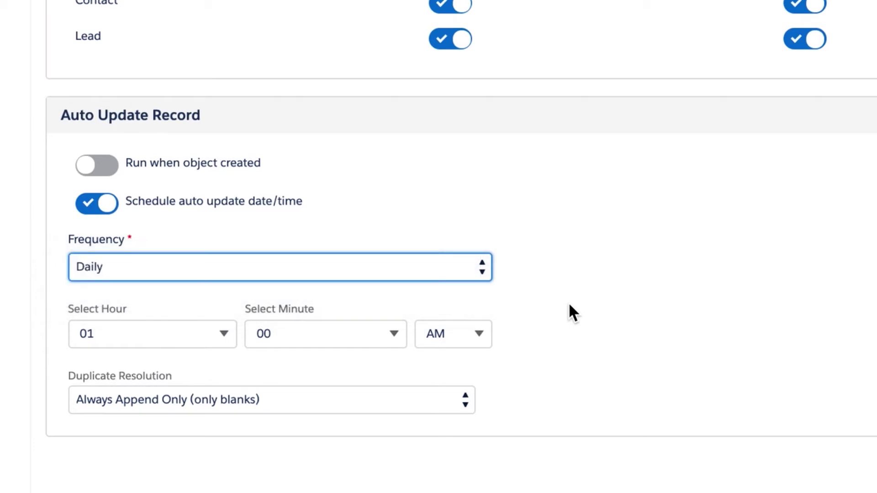
pyautogui.click(482, 336)
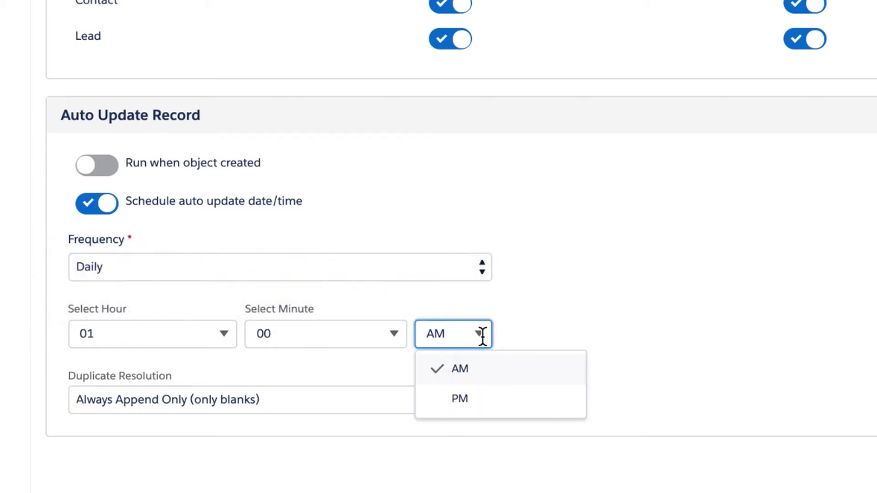
pyautogui.click(482, 336)
pyautogui.click(455, 403)
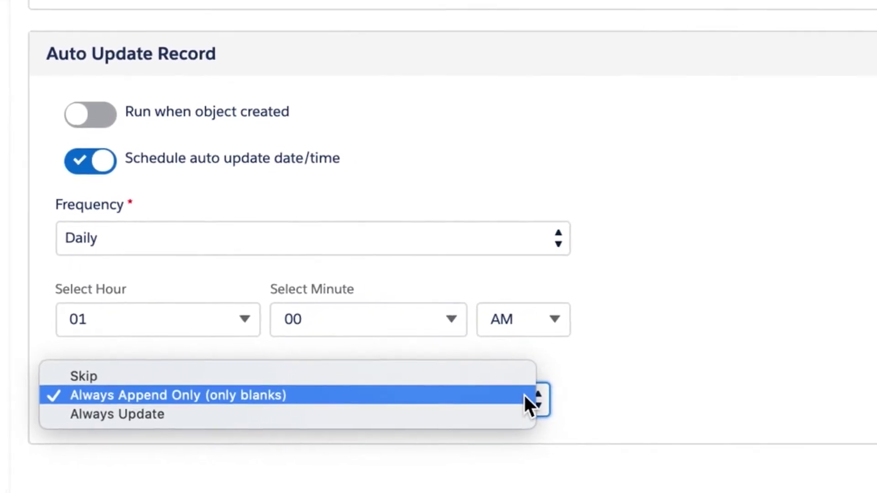
# - Keep duplicate resolution set to Always Append Only (only blanks)
pyautogui.click(483, 395)
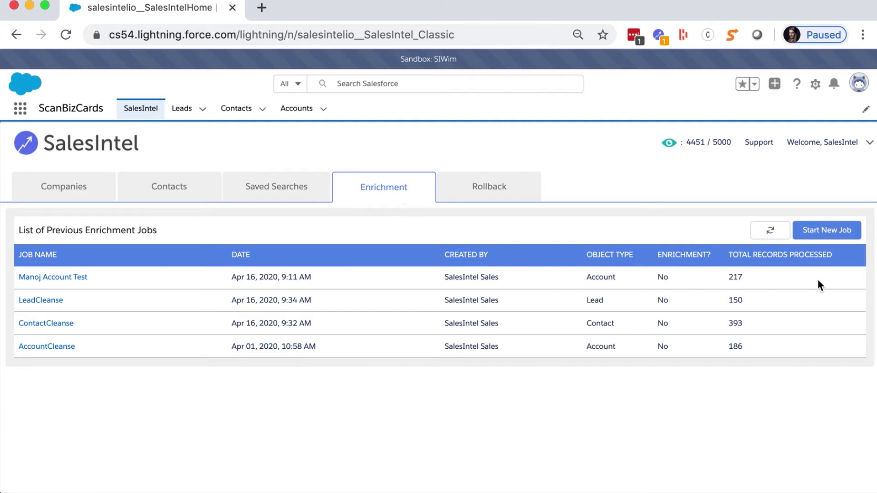
# - Start a new enrichment job for the Lead object named 'B2BMX Lead Append'
pyautogui.click(838, 232)
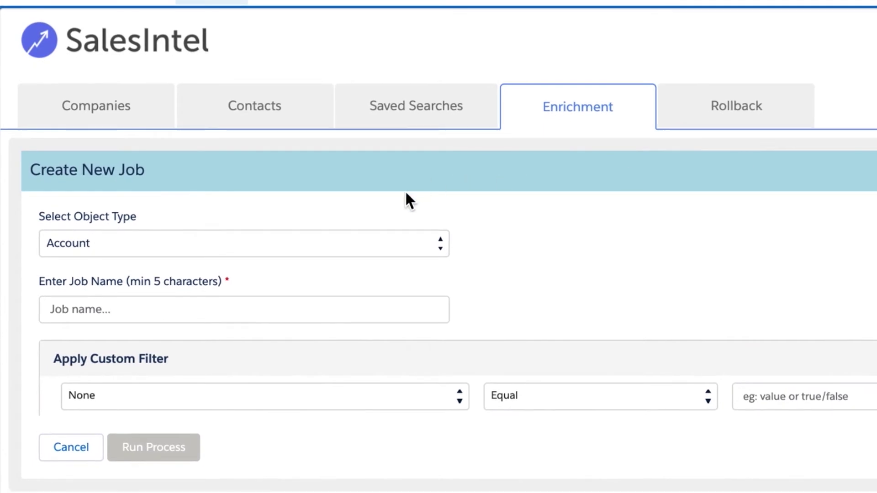
pyautogui.click(364, 241)
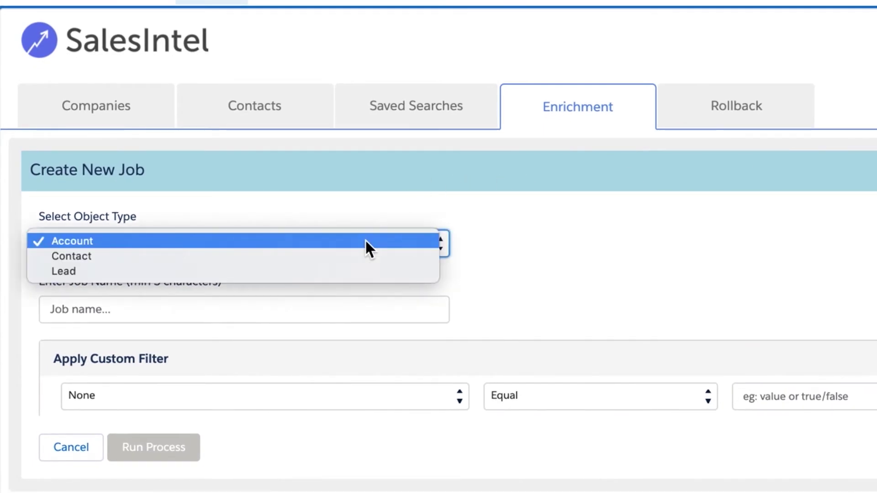
pyautogui.click(350, 275)
pyautogui.click(314, 312)
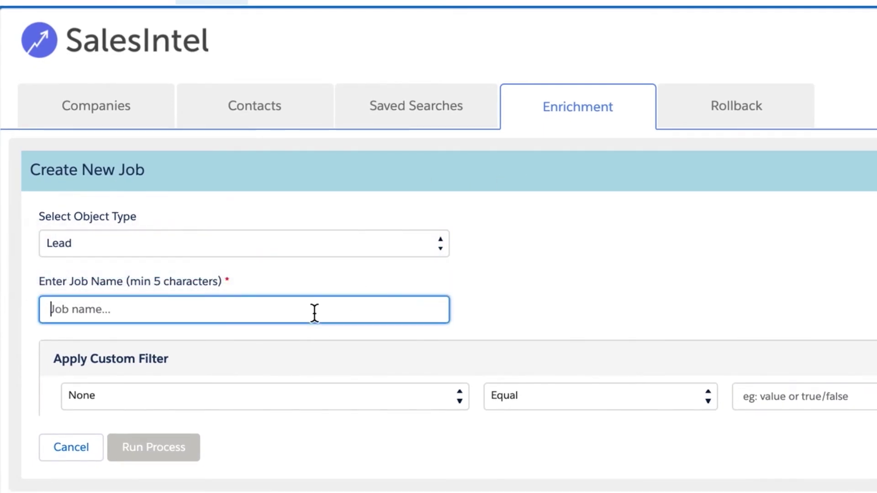
pyautogui.write('B2B')
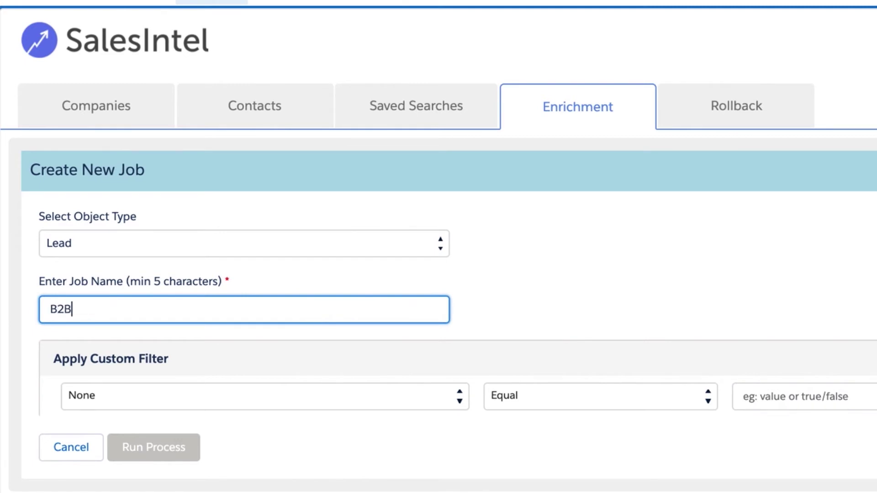
pyautogui.write('MX Lead Appen')
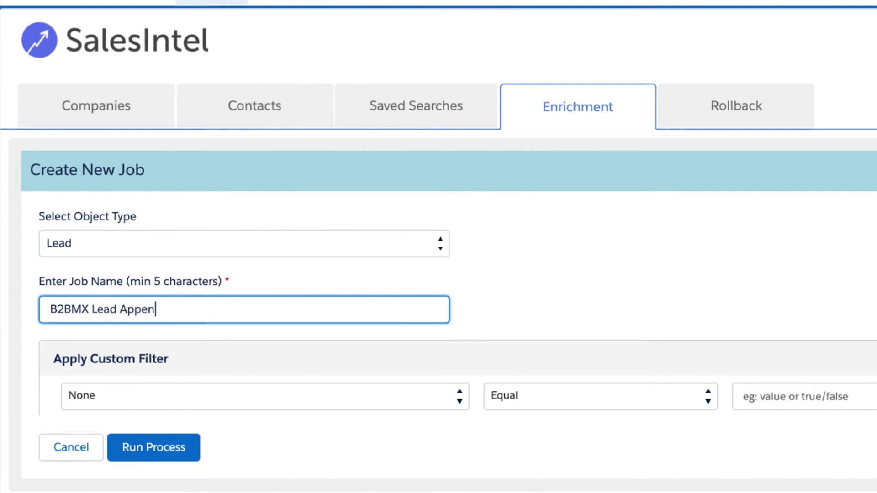
pyautogui.write('d')
pyautogui.click(343, 395)
# - Filter the new Lead job on Lead Source Equal B2BMX and run it
pyautogui.scroll(-10, 336, 390)
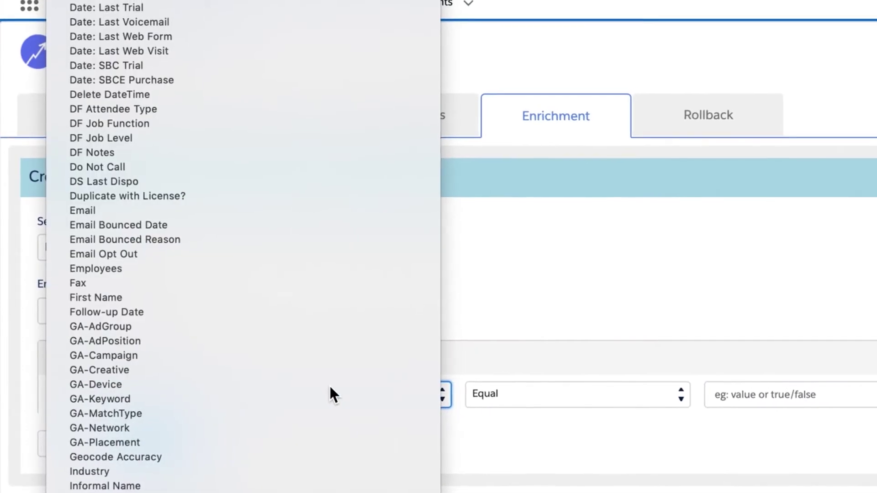
pyautogui.scroll(-2, 329, 384)
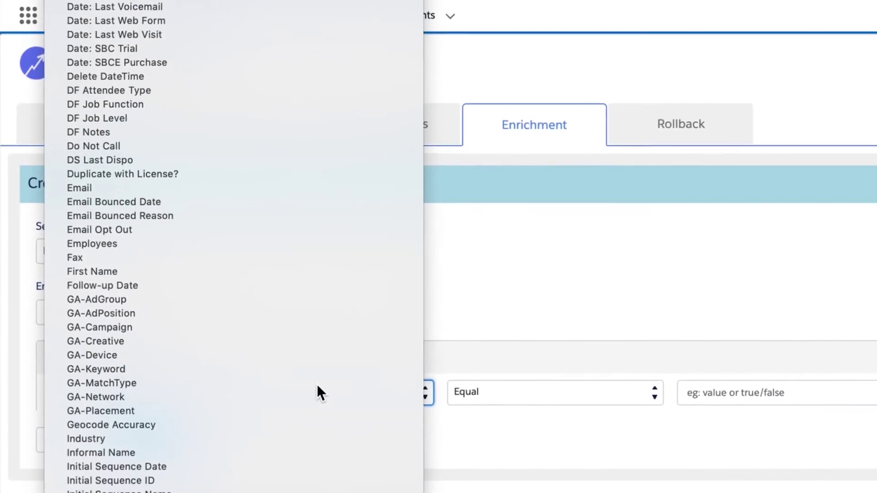
pyautogui.scroll(-2, 306, 388)
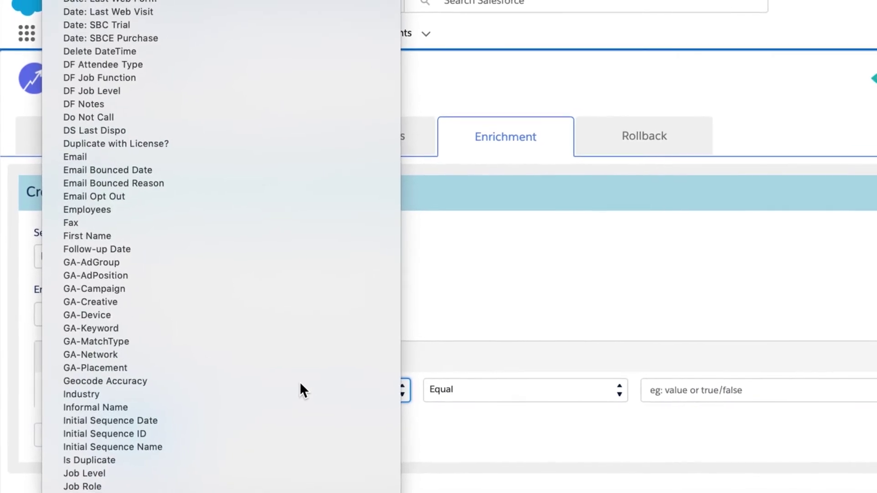
pyautogui.click(289, 383)
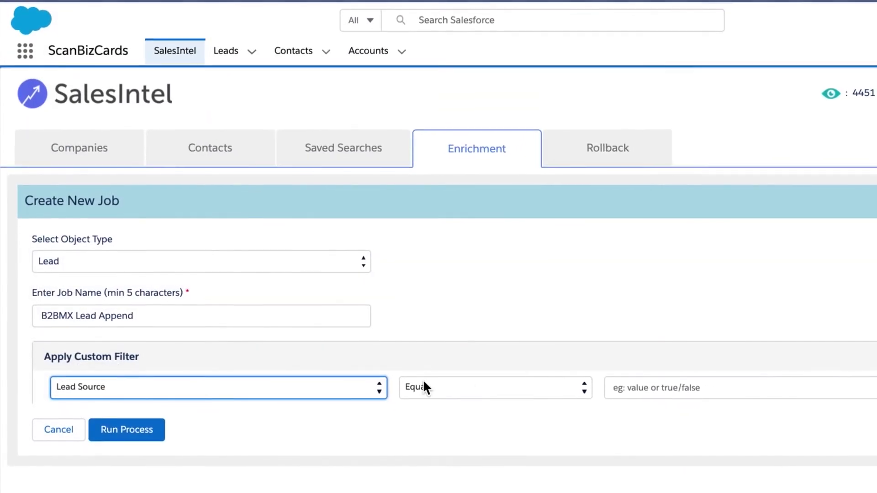
pyautogui.click(479, 388)
pyautogui.click(475, 388)
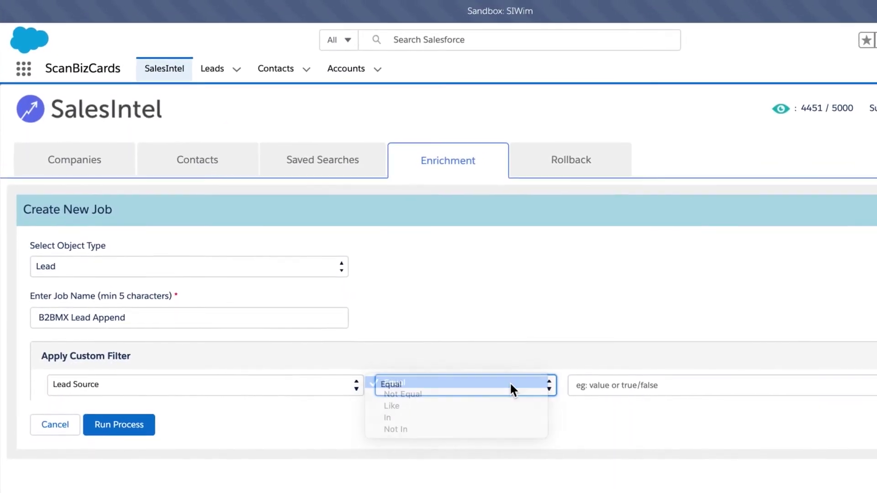
pyautogui.click(654, 387)
pyautogui.write('B2B')
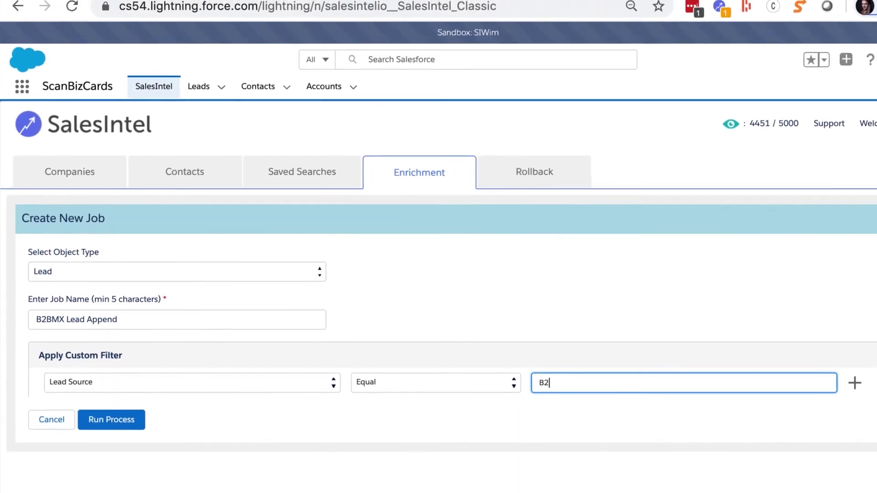
pyautogui.write('MX')
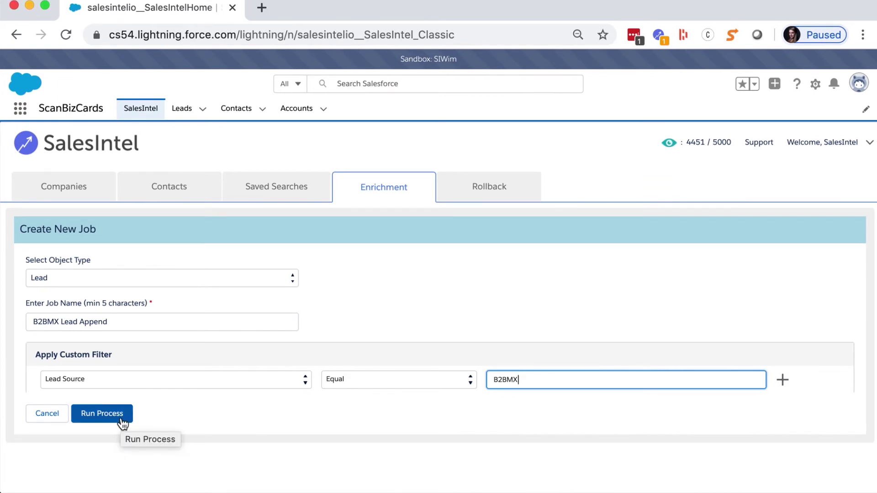
pyautogui.click(43, 417)
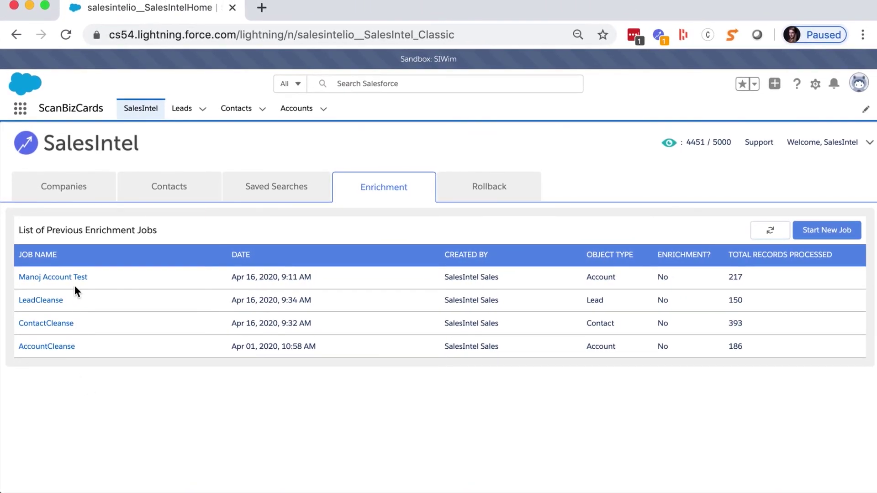
# - Open the LeadCleanse enrichment report and scroll through its match and impact figures
pyautogui.click(59, 309)
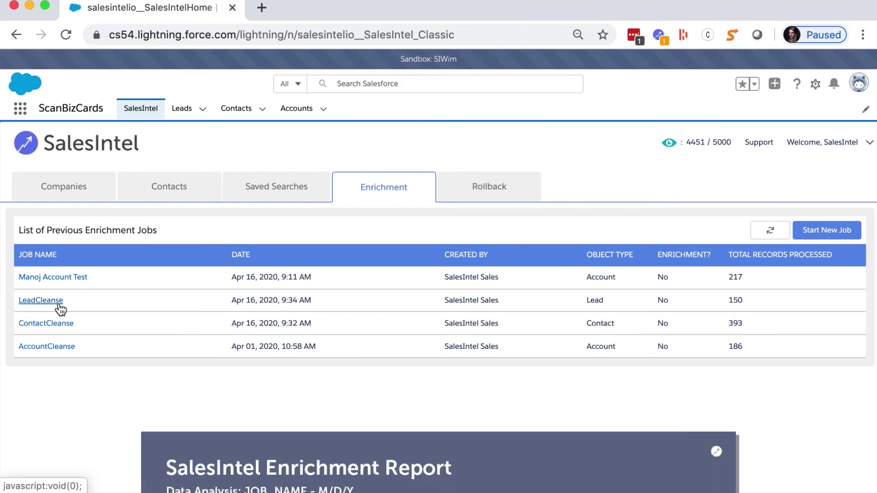
pyautogui.scroll(-3, 61, 309)
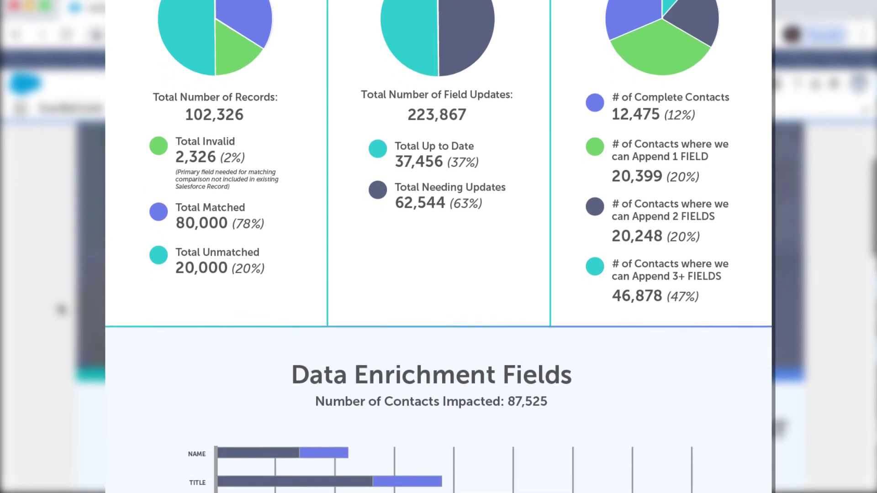
pyautogui.scroll(-3, 438, 250)
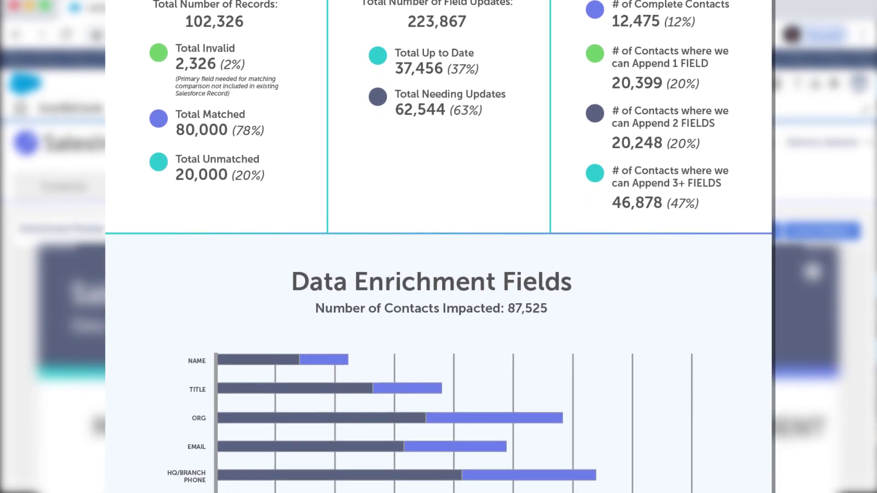